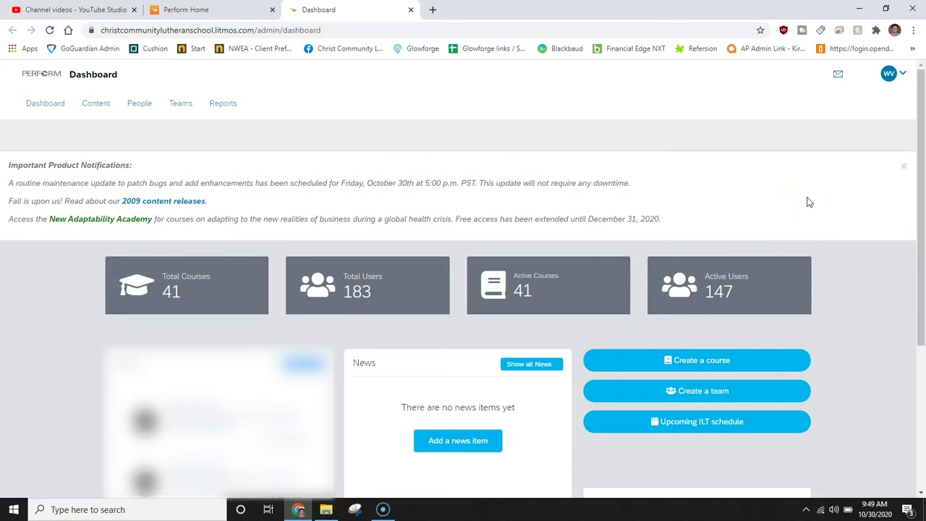
# - Start a new course titled "How to make a training module for Paycor"
pyautogui.click(705, 359)
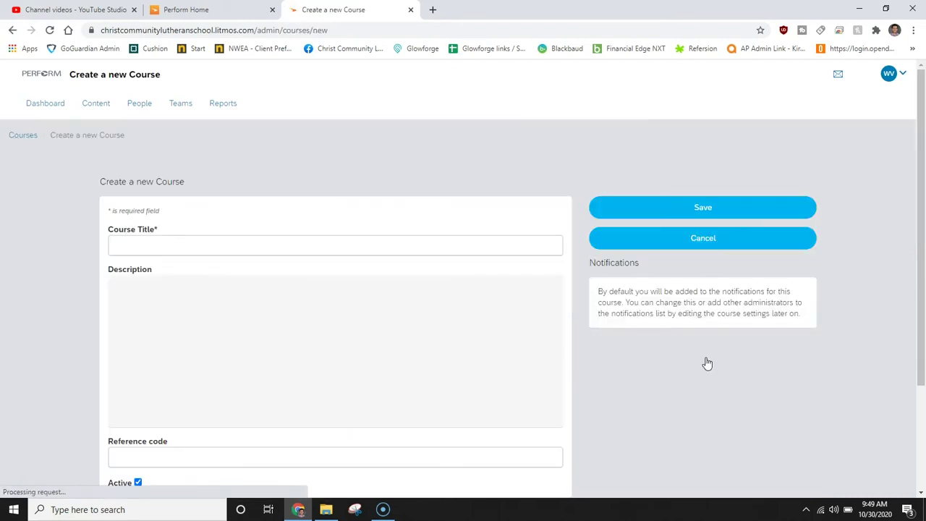
pyautogui.click(247, 246)
pyautogui.write('H')
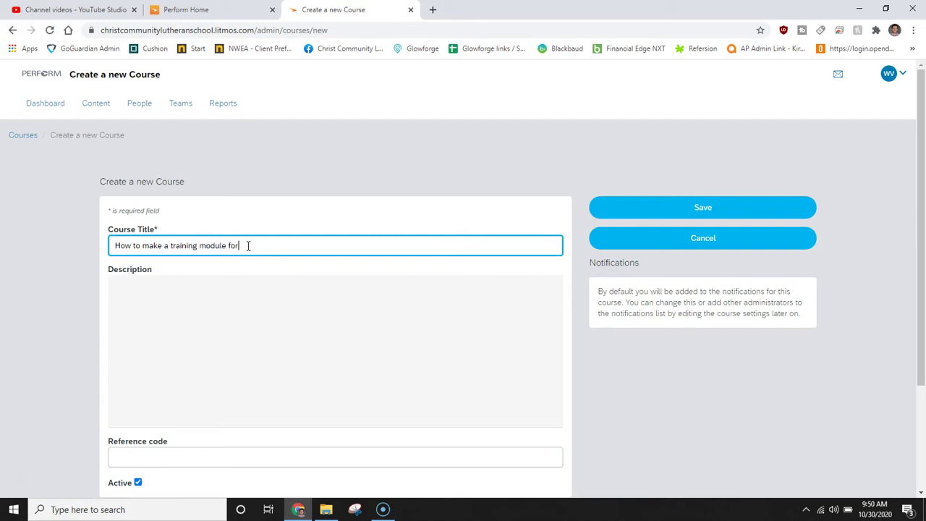
# - Describe the course as "Today we look at making a training module for paycor. Let's learn how to record, upload, and develop courses. Yay!" and save it
pyautogui.click(222, 314)
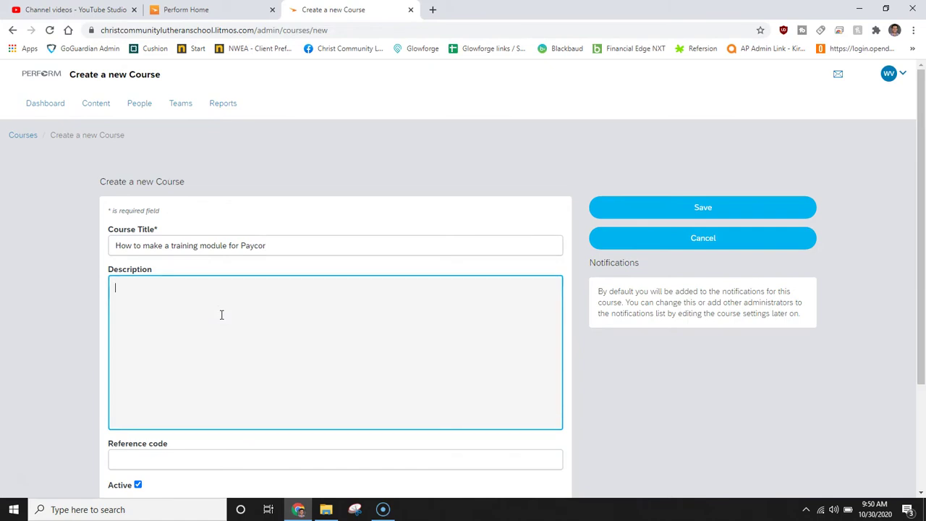
pyautogui.write("Today we look at making a training module for paycor. Let's learn how to record")
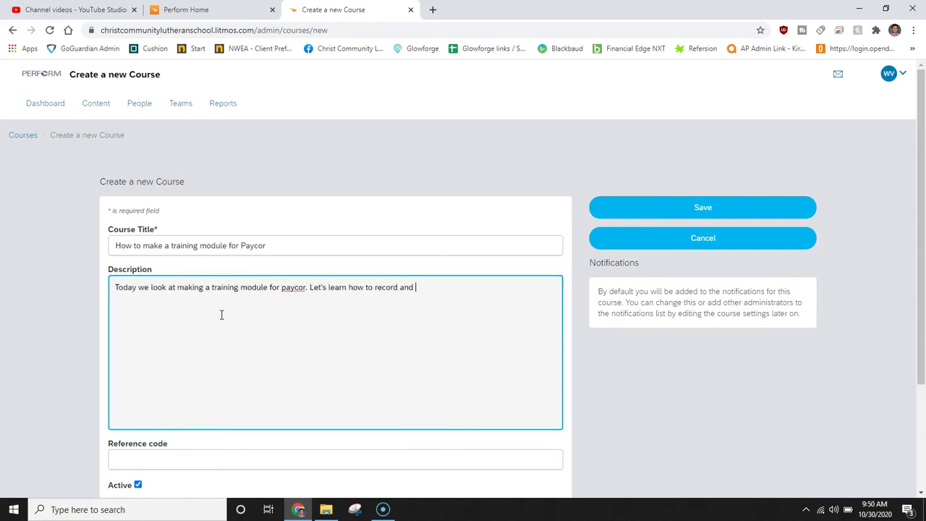
pyautogui.write(', upload, and develop courses. Yay!')
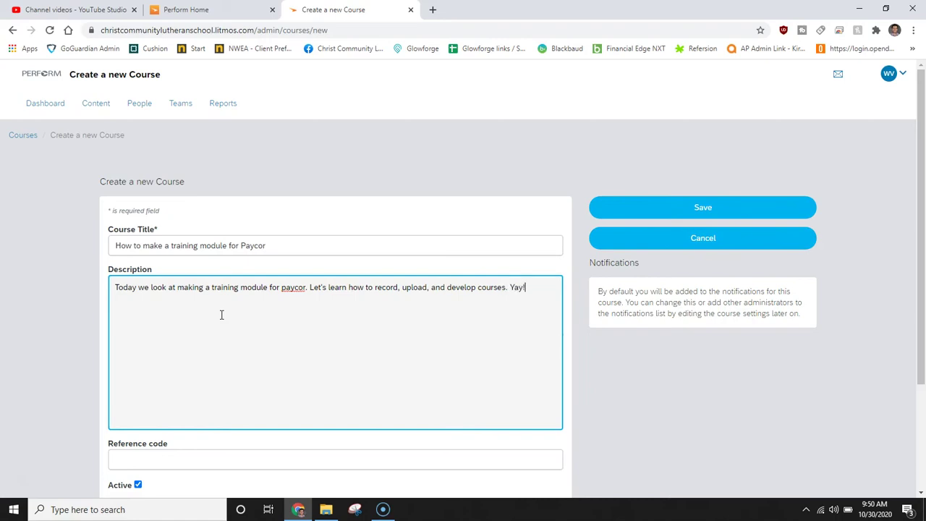
pyautogui.moveTo(917, 217); pyautogui.dragTo(916, 379)
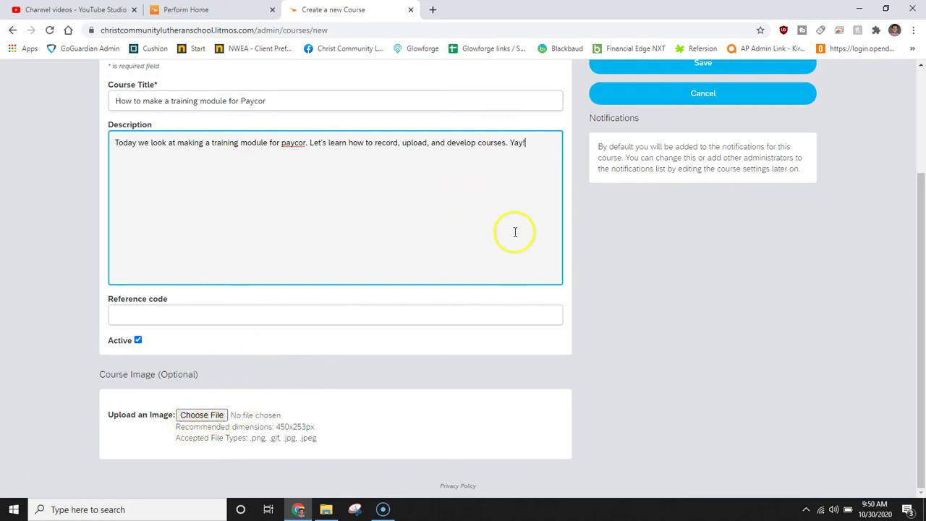
pyautogui.scroll(1, 923, 244)
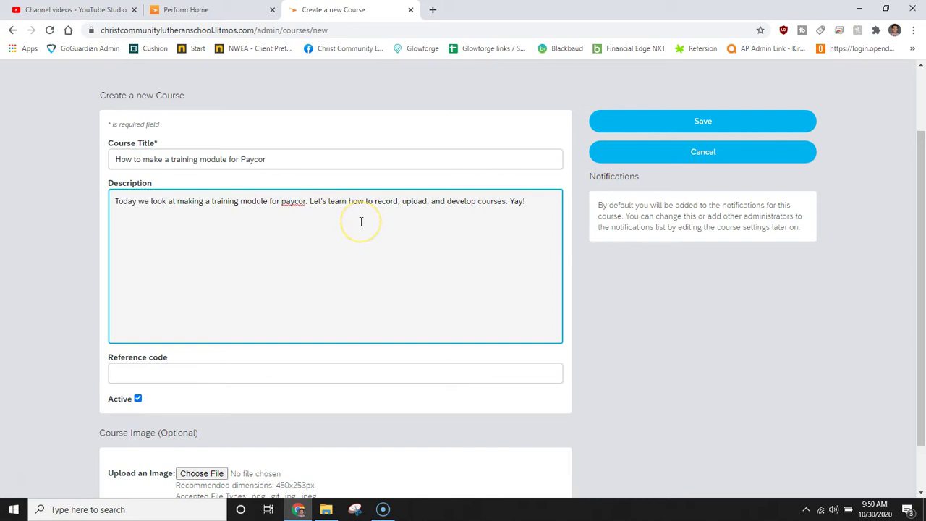
pyautogui.click(713, 128)
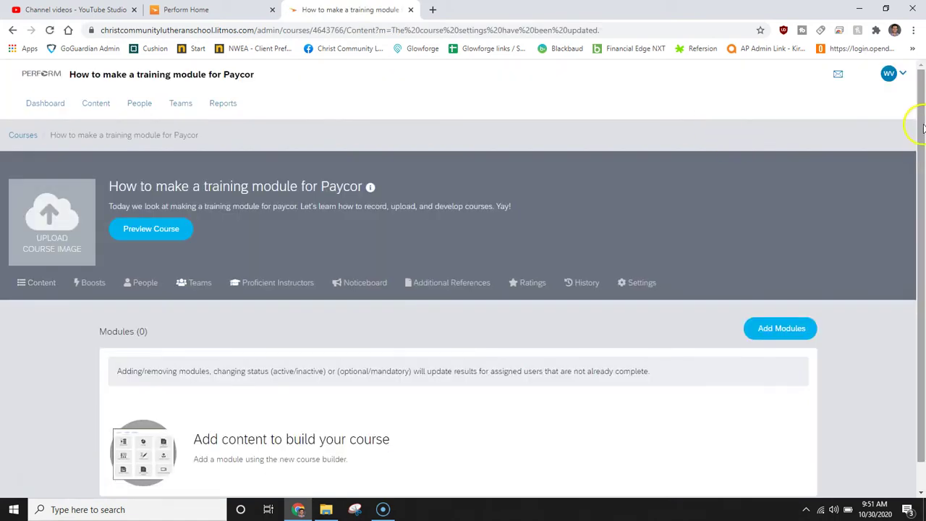
# - Start adding a module to the course that embeds content from another website
pyautogui.moveTo(922, 128); pyautogui.dragTo(911, 251)
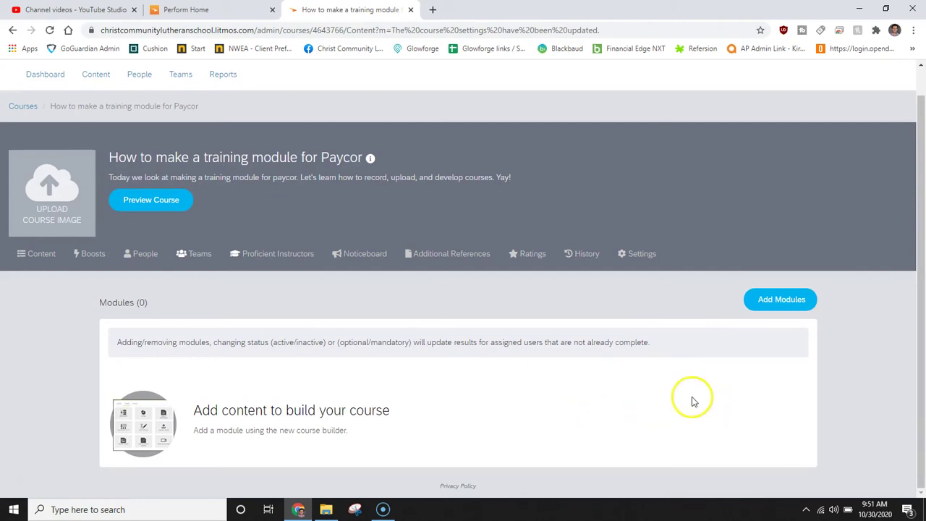
pyautogui.click(774, 306)
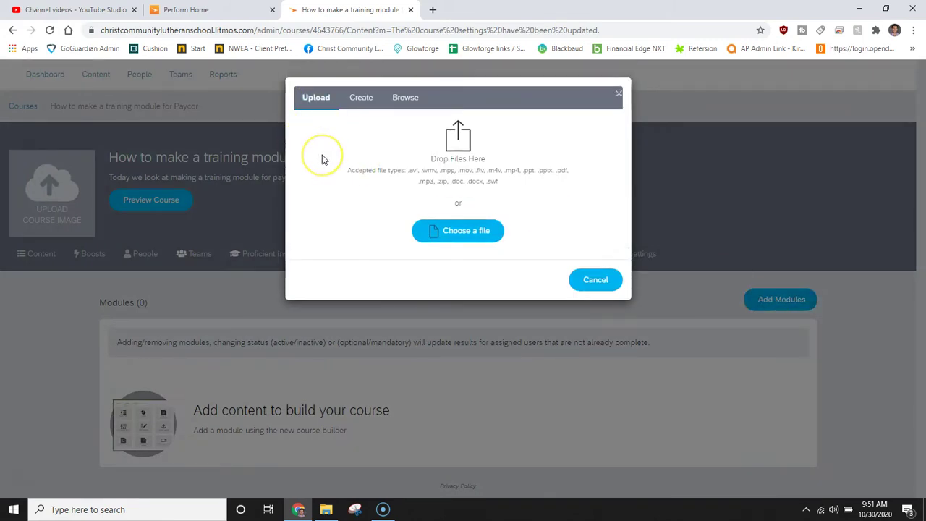
pyautogui.click(354, 96)
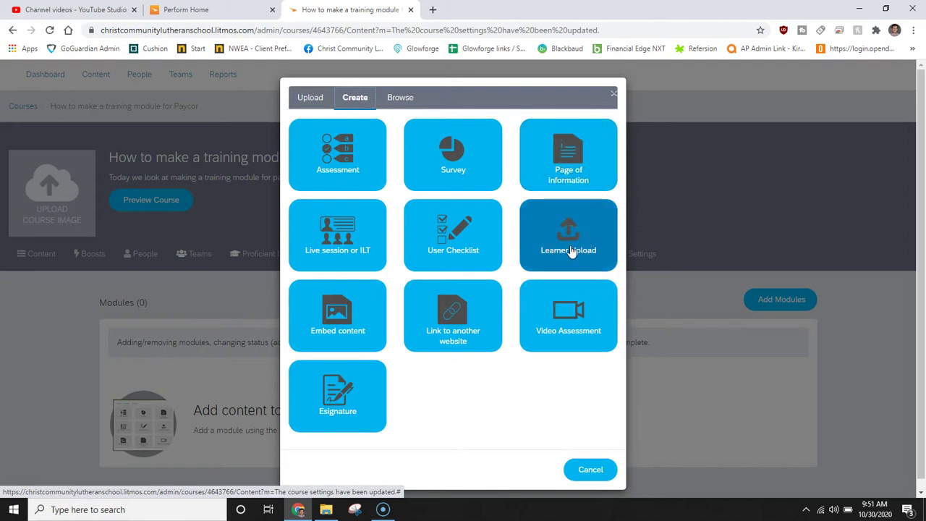
pyautogui.click(569, 337)
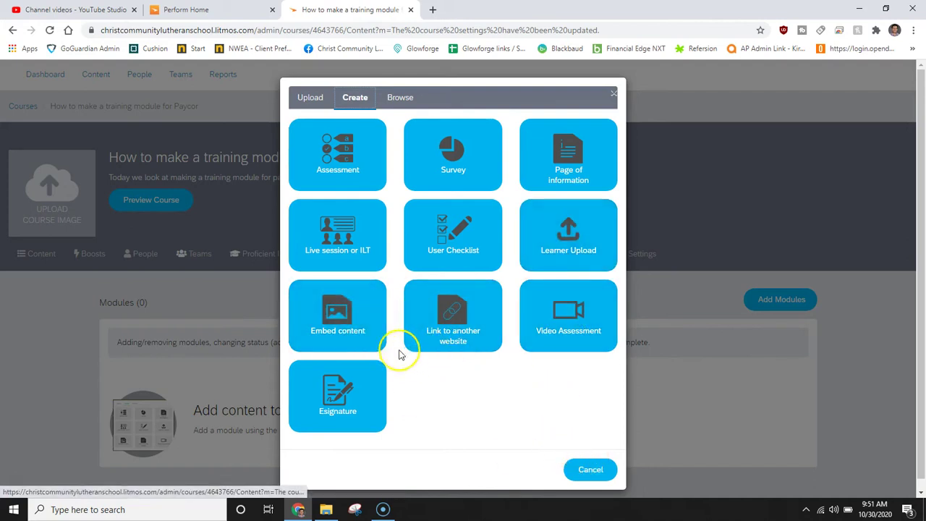
pyautogui.click(337, 321)
pyautogui.click(342, 170)
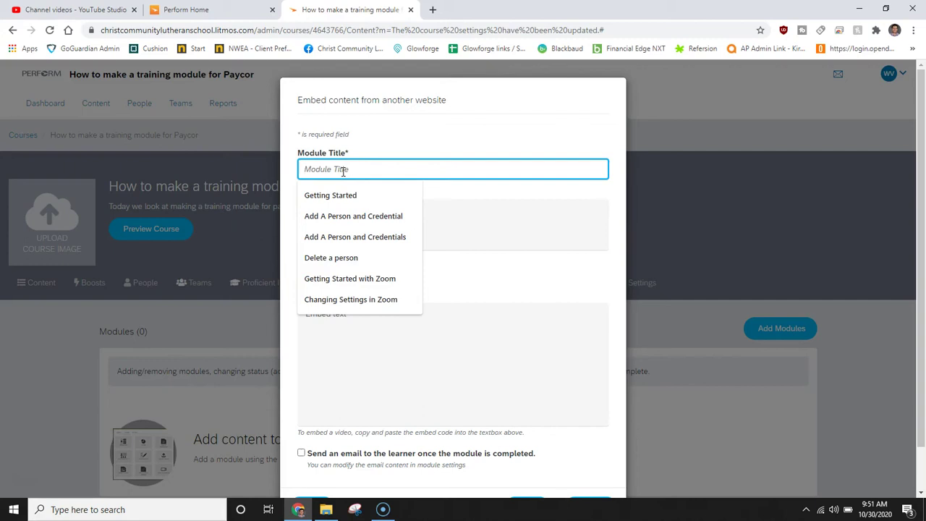
# - Switch to YouTube Studio and copy the embed code of the "How to use Screencast-o-Matic for teachers" video
pyautogui.click(54, 9)
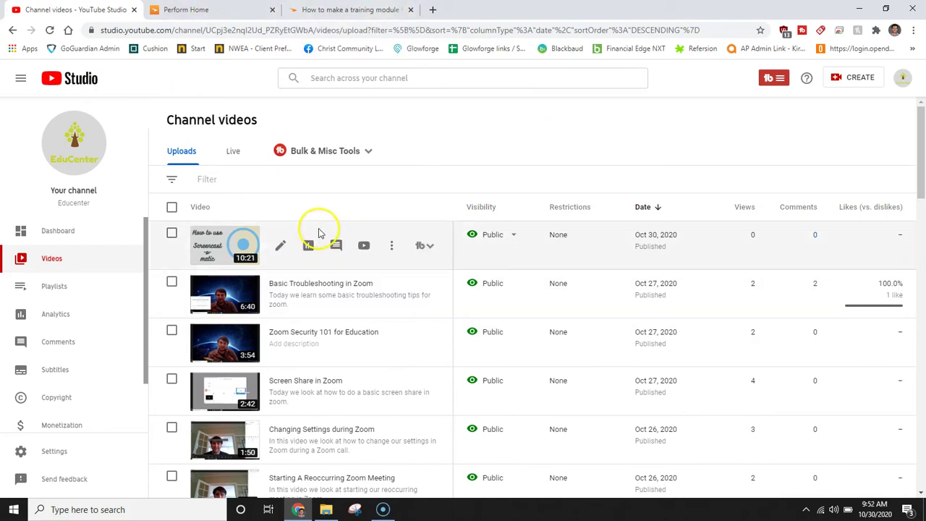
pyautogui.click(234, 242)
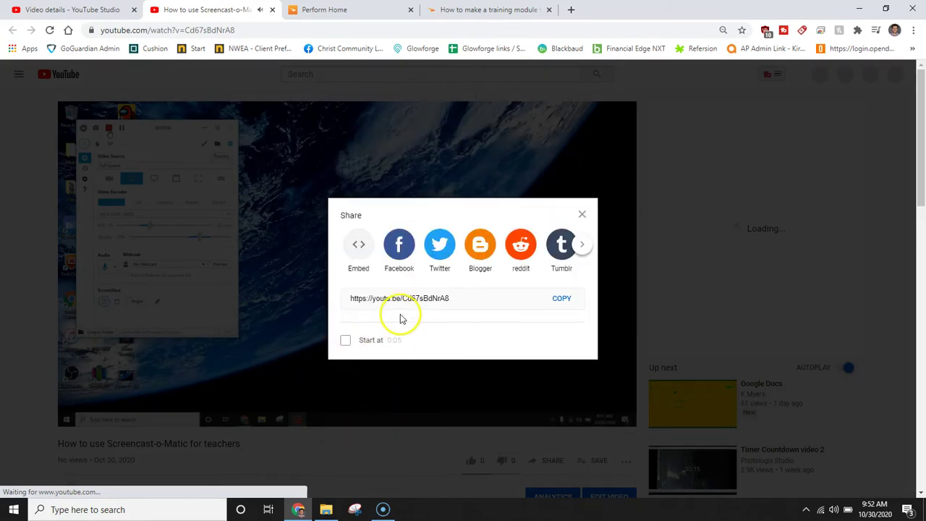
pyautogui.click(361, 249)
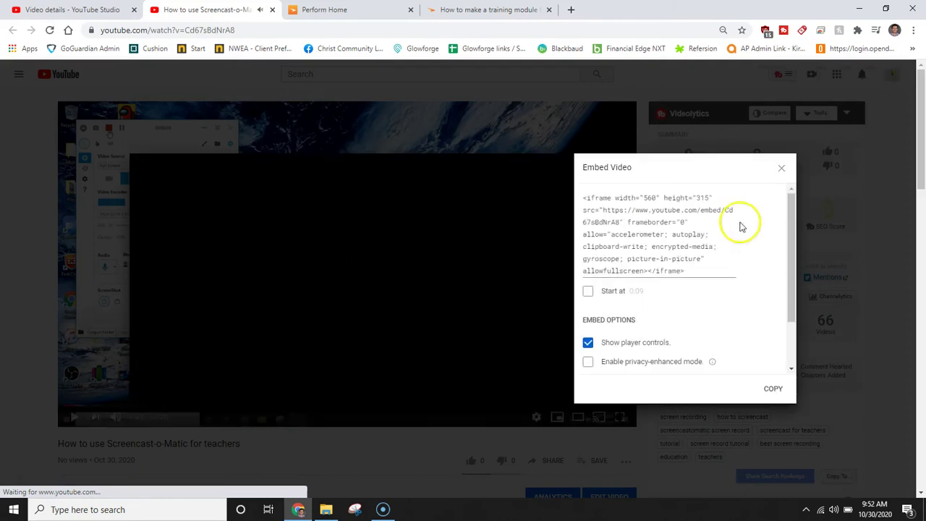
pyautogui.click(773, 388)
pyautogui.click(635, 83)
# - Back in the Litmos course, paste the video's embed code and title the module "How to record content for your LMS Training"
pyautogui.click(467, 10)
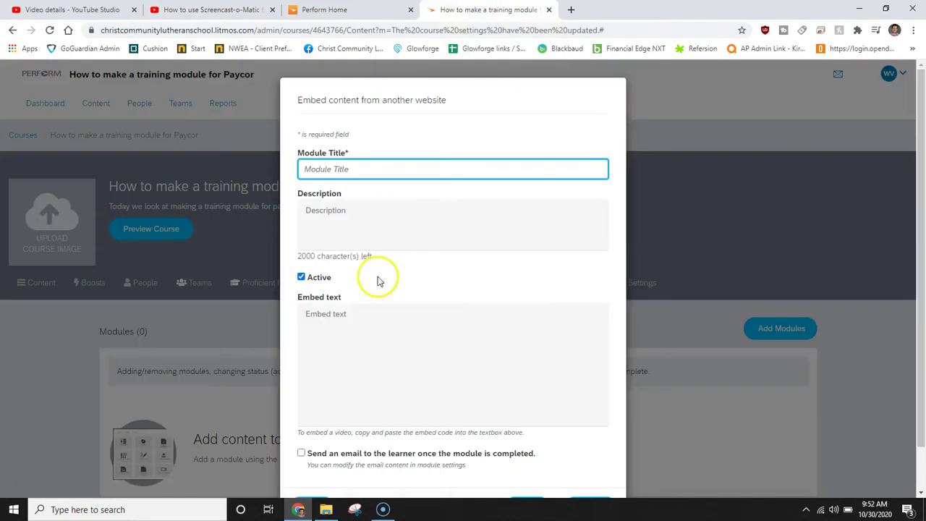
pyautogui.click(361, 337)
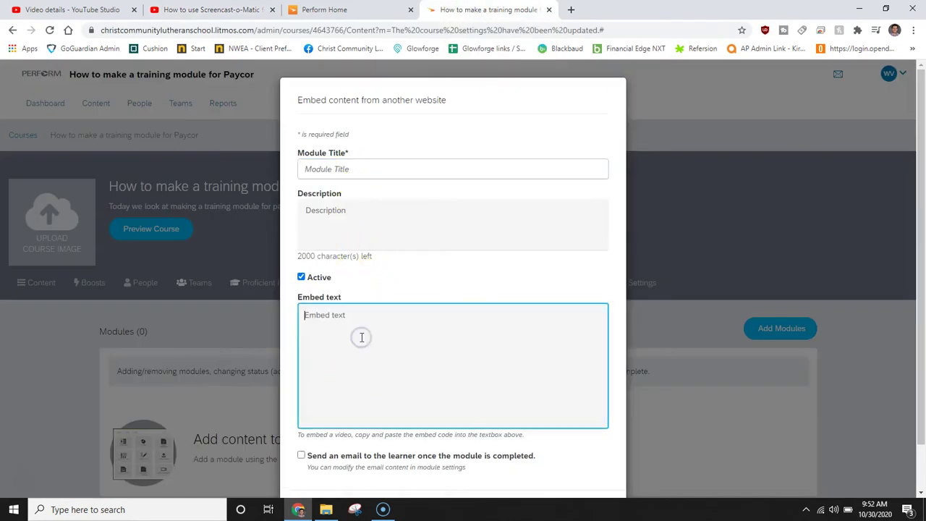
pyautogui.hotkey('ctrl', 'v')
pyautogui.click(362, 167)
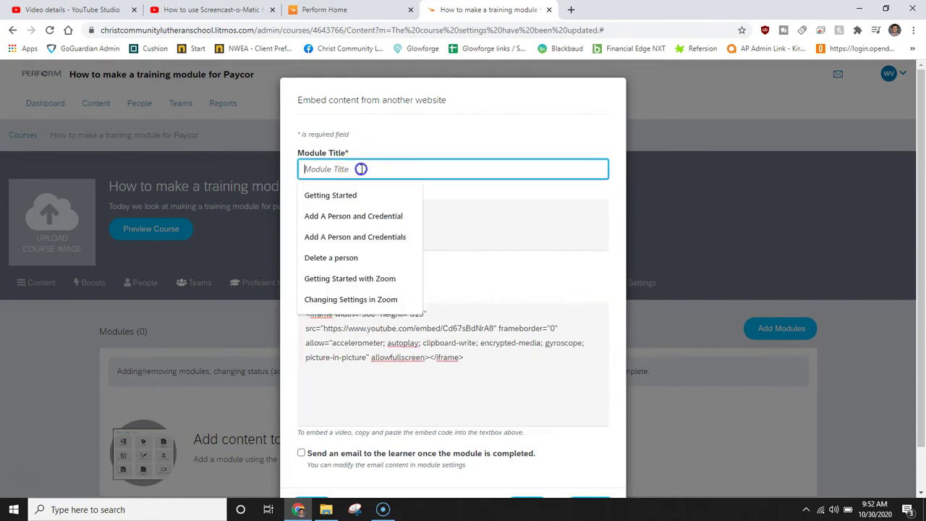
pyautogui.write('H')
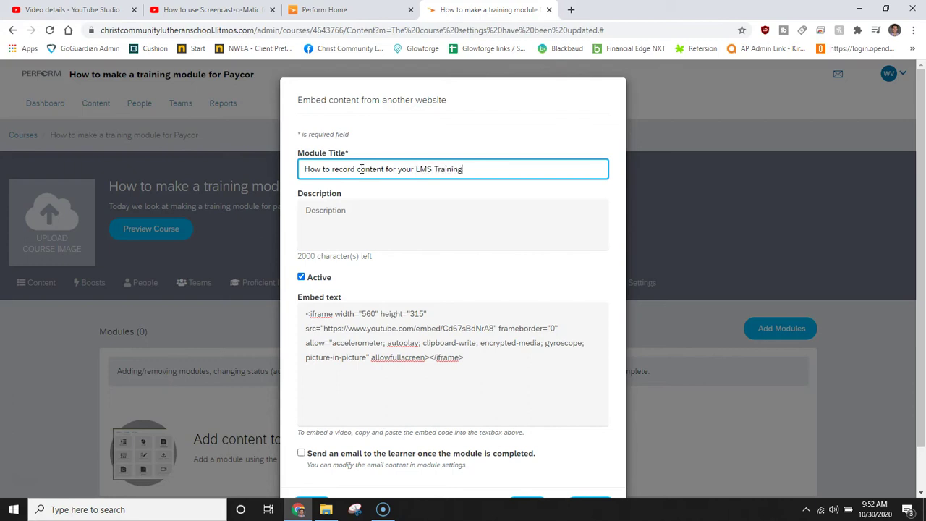
pyautogui.hotkey('alt', 'space')
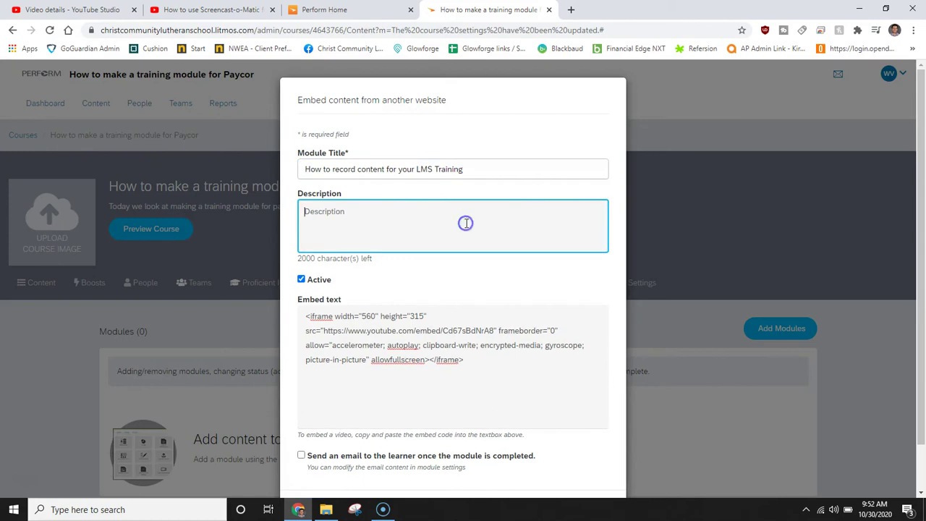
# - Describe the module as "Let's learn how to use Screencast-o-matic to record training sessions." and save it
pyautogui.click(410, 208)
pyautogui.write('We')
pyautogui.press('BackSpace')
pyautogui.press('BackSpace')
pyautogui.press('BackSpace')
pyautogui.write('L')
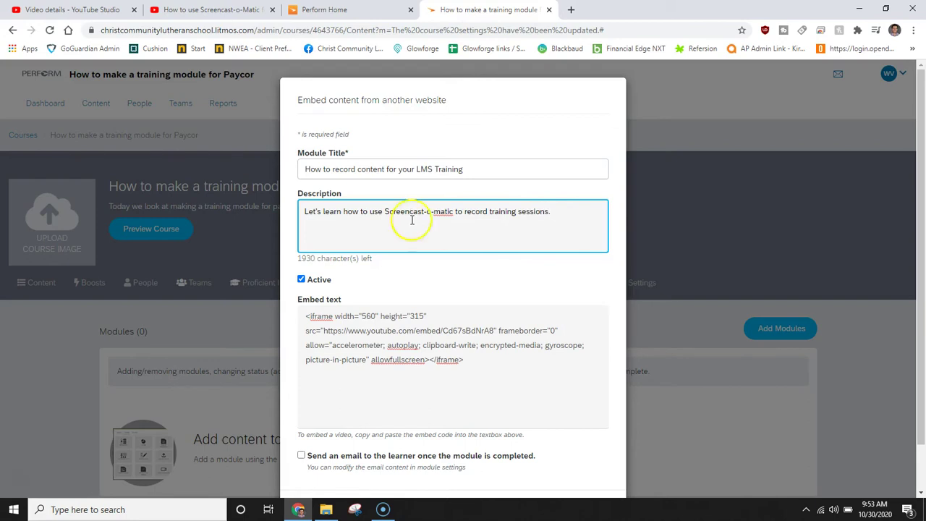
pyautogui.scroll(-1, 598, 256)
pyautogui.click(511, 460)
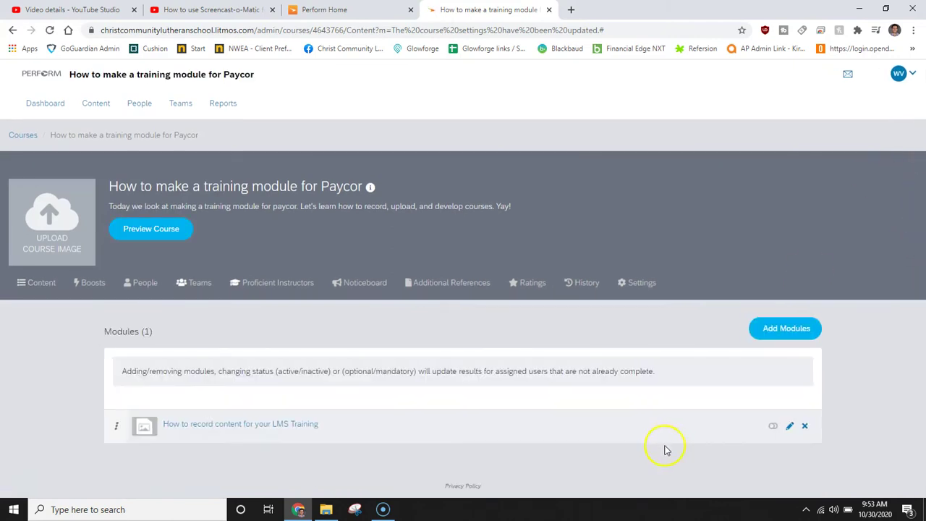
# - Start a second embedded content module titled "How to create an LMS course in Paycor"
pyautogui.click(781, 335)
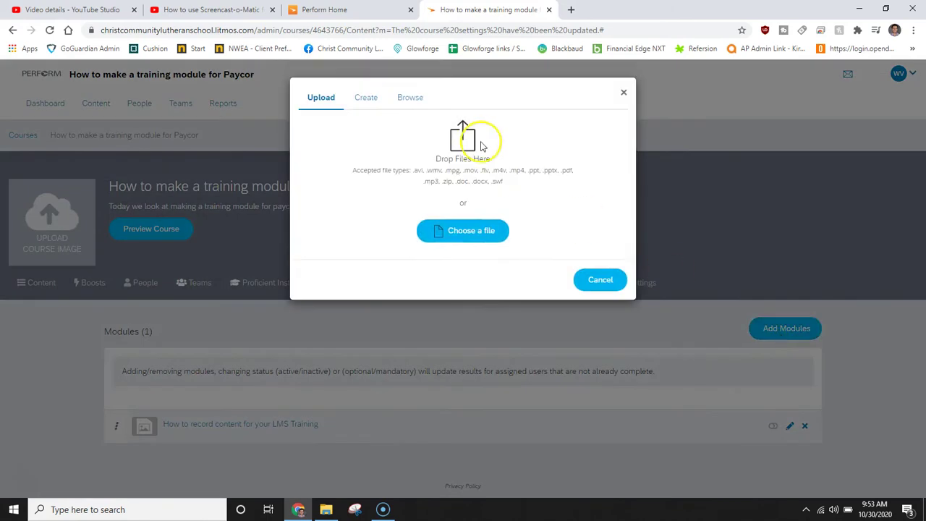
pyautogui.click(366, 97)
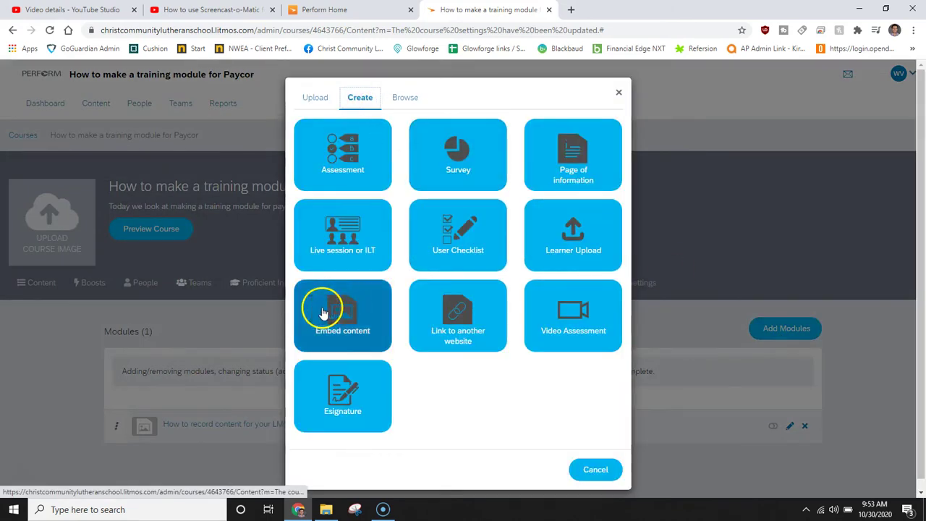
pyautogui.click(346, 312)
pyautogui.click(368, 165)
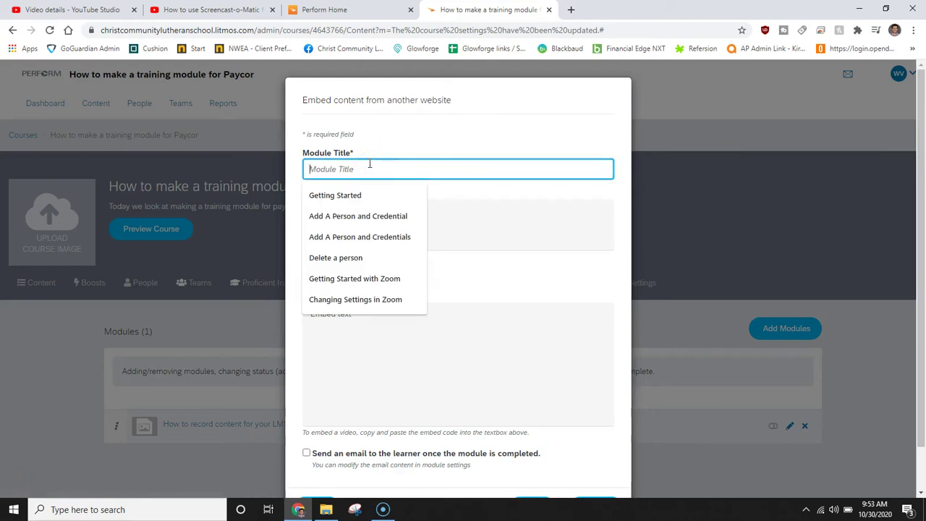
pyautogui.write('How to b')
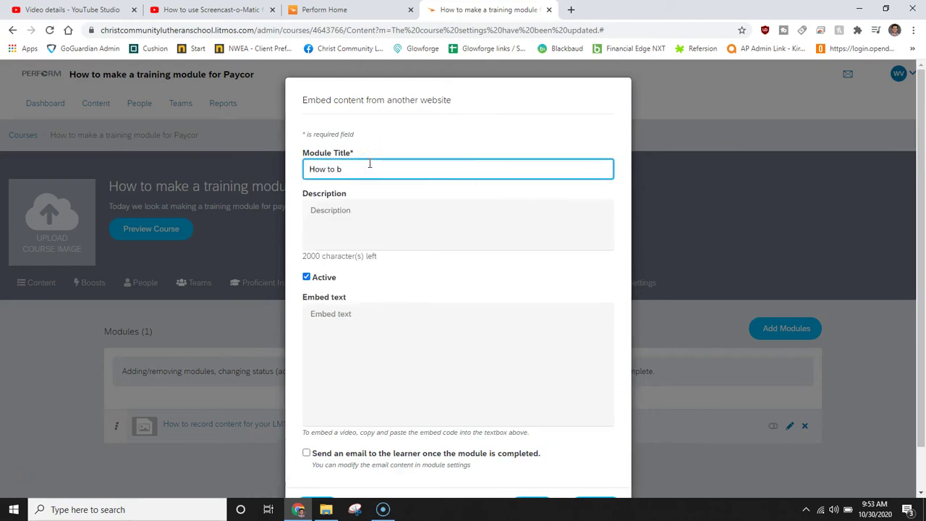
pyautogui.press('BackSpace')
pyautogui.write('create an LMS course in Paycor')
# - Enter "Getting started with building our modules." as the second module's description
pyautogui.click(376, 208)
pyautogui.click(360, 211)
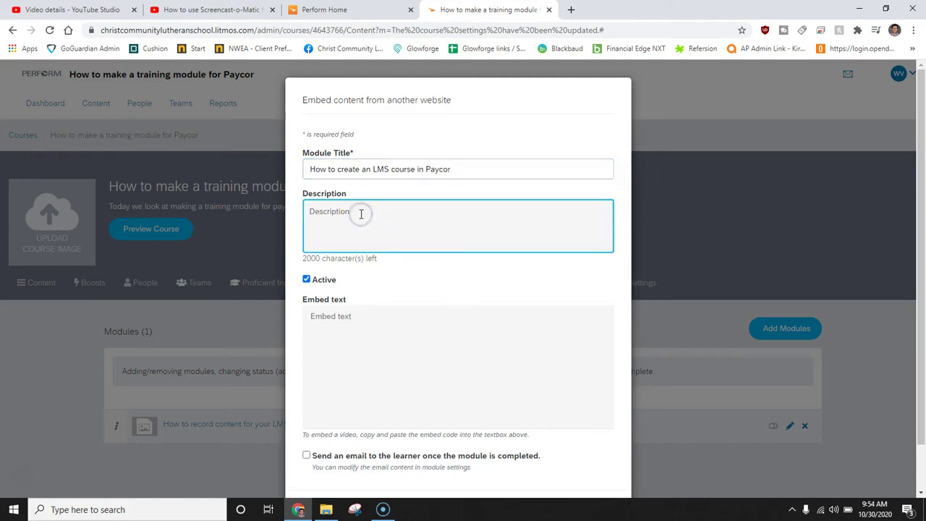
pyautogui.write('L')
pyautogui.press('BackSpace')
pyautogui.write('G')
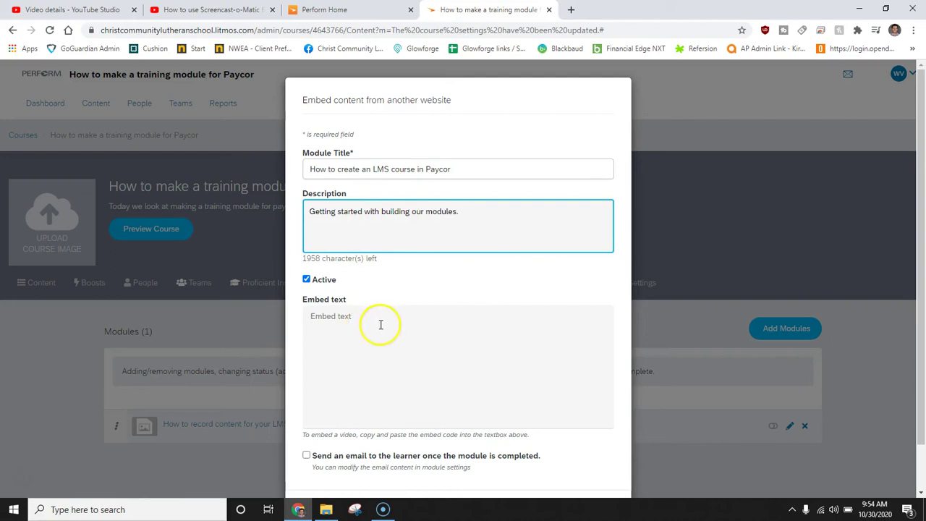
# - Save the second module and move "How to create an LMS course in Paycor" above "How to record content for your LMS Training"
pyautogui.scroll(-1, 562, 389)
pyautogui.click(532, 460)
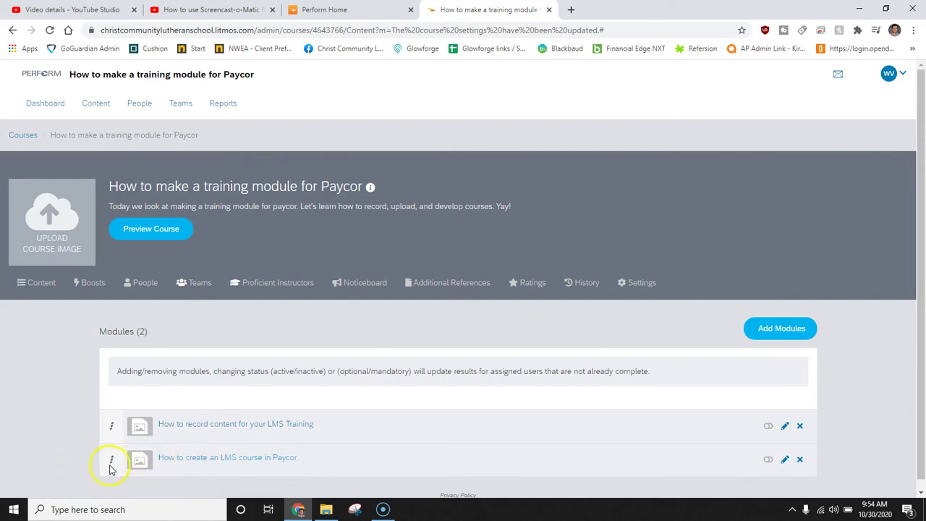
pyautogui.moveTo(113, 459); pyautogui.dragTo(114, 431)
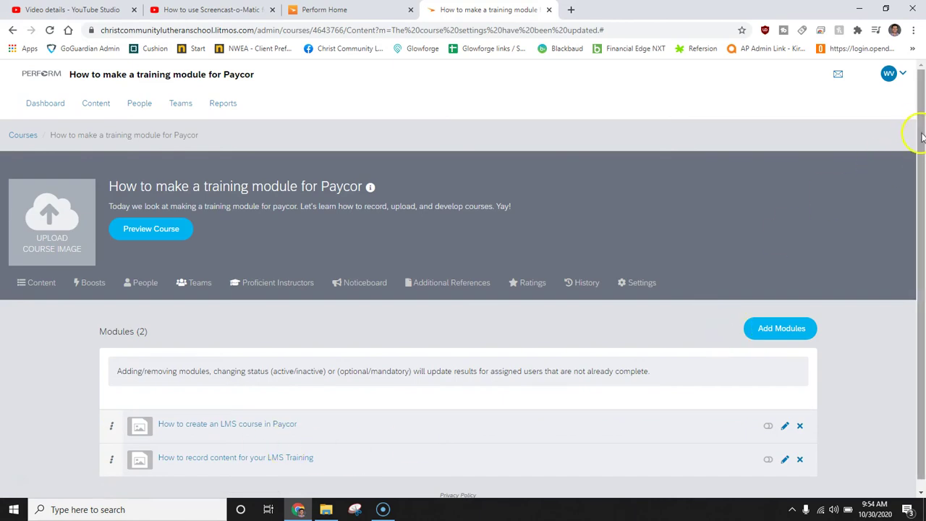
# - Add an active assessment module titled "Building an LMS Training Assesment" to the course and save it
pyautogui.moveTo(915, 128); pyautogui.dragTo(918, 179)
pyautogui.click(773, 319)
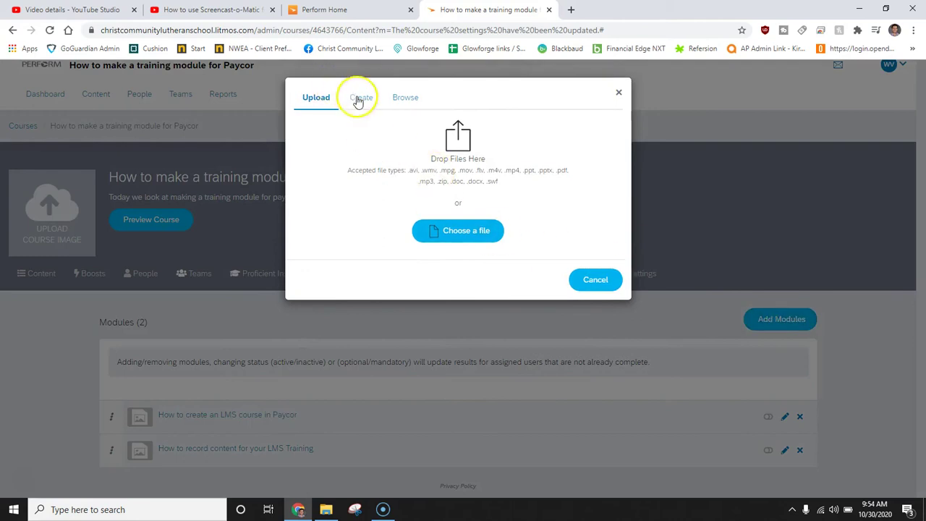
pyautogui.click(360, 97)
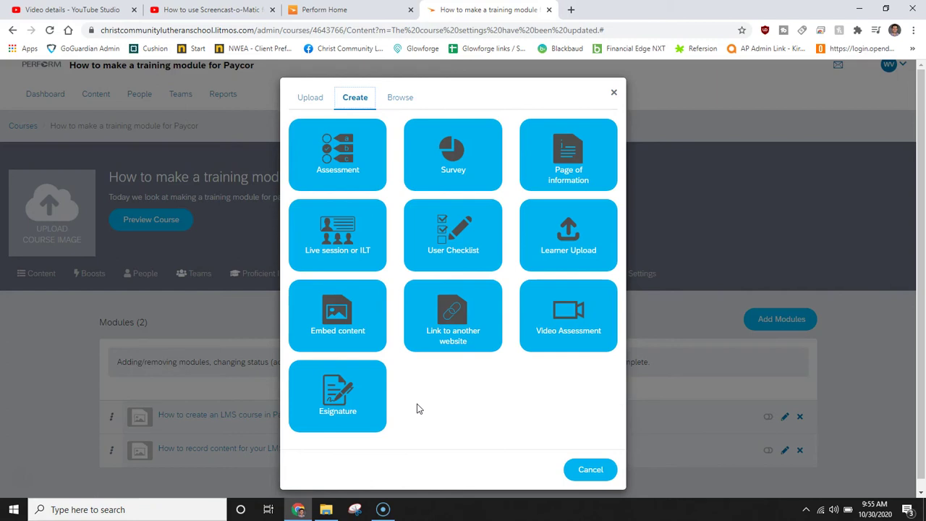
pyautogui.click(364, 164)
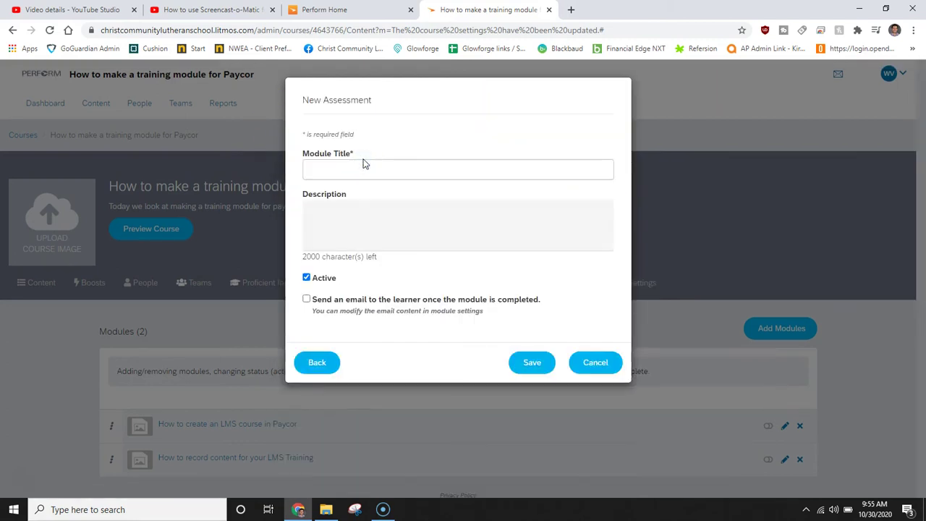
pyautogui.click(364, 164)
pyautogui.write('A')
pyautogui.press('BackSpace')
pyautogui.write('Building and')
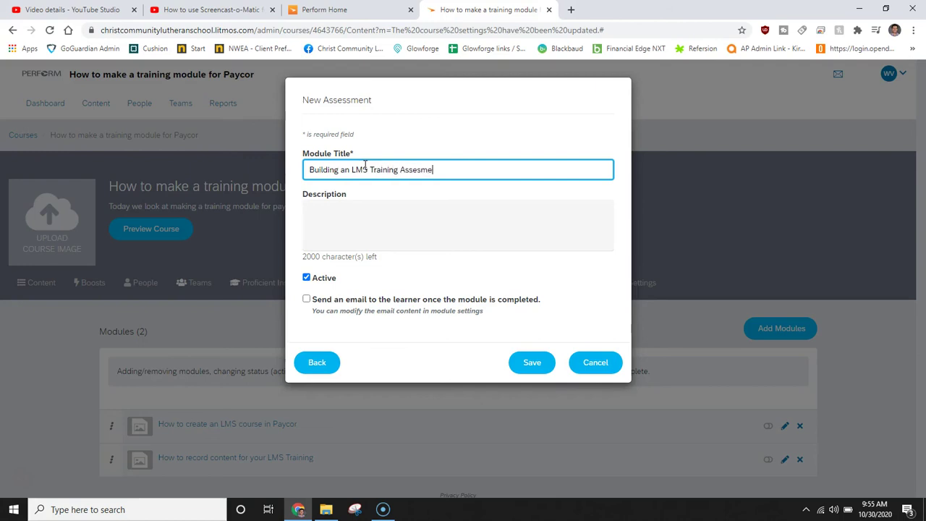
pyautogui.write('nt')
pyautogui.click(424, 229)
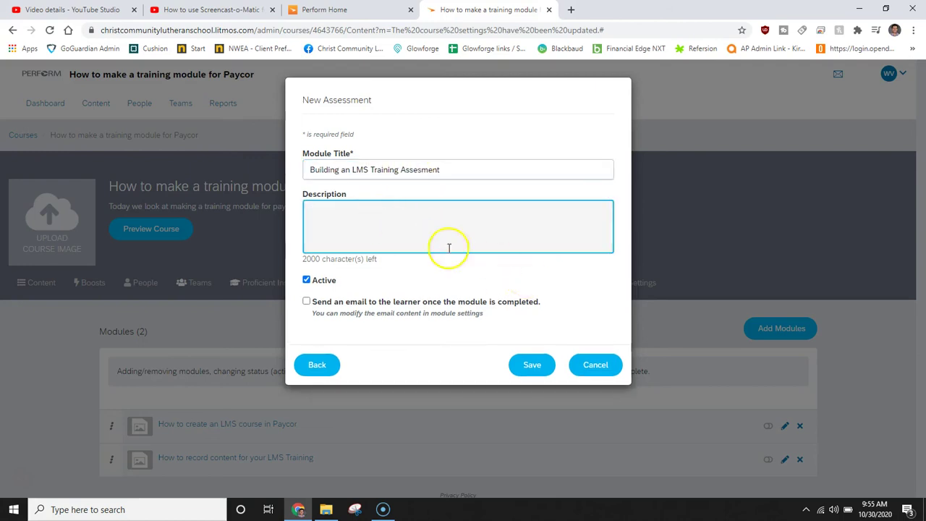
pyautogui.click(537, 364)
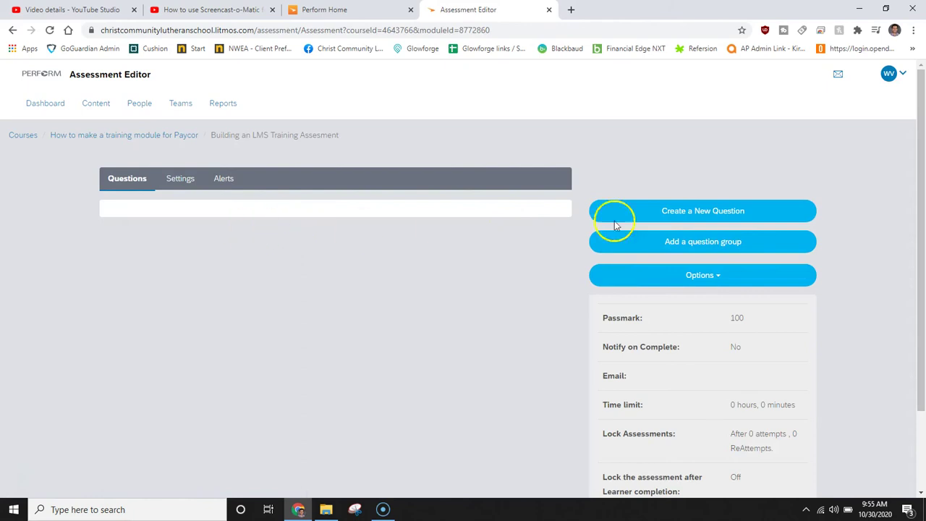
# - Create a multiple-choice question in the assessment and mark its second and third answers as correct
pyautogui.click(726, 223)
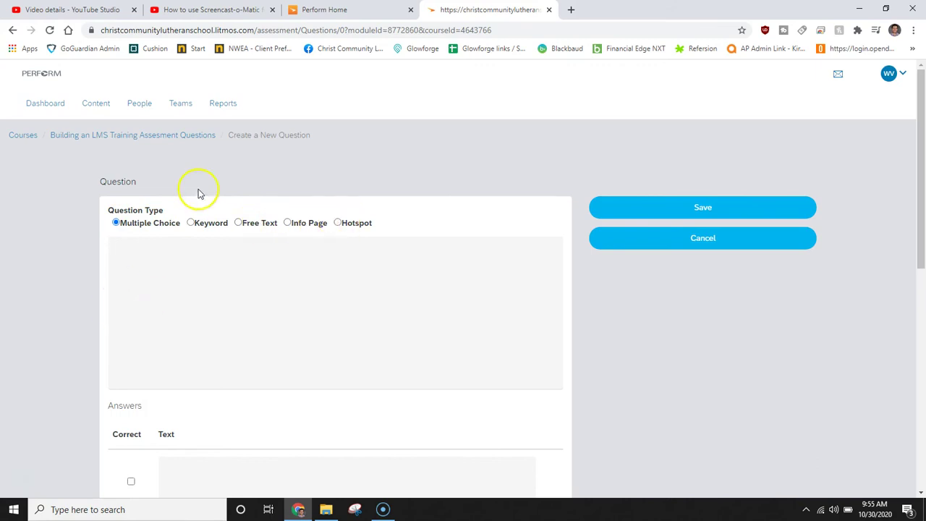
pyautogui.click(165, 246)
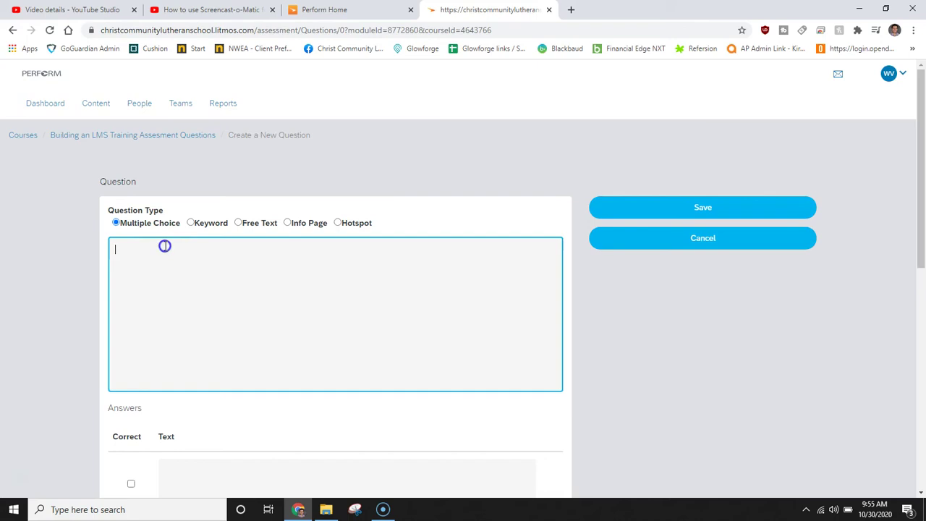
pyautogui.moveTo(918, 121); pyautogui.dragTo(921, 276)
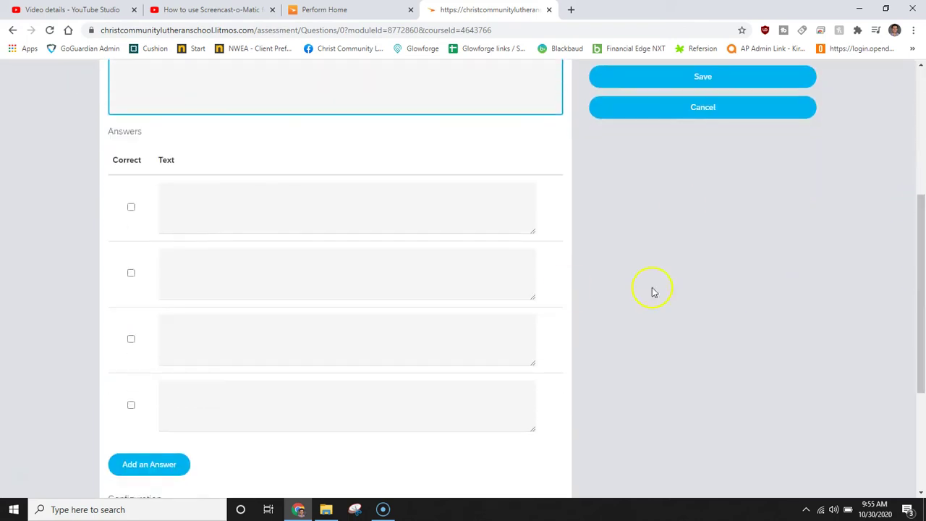
pyautogui.click(131, 275)
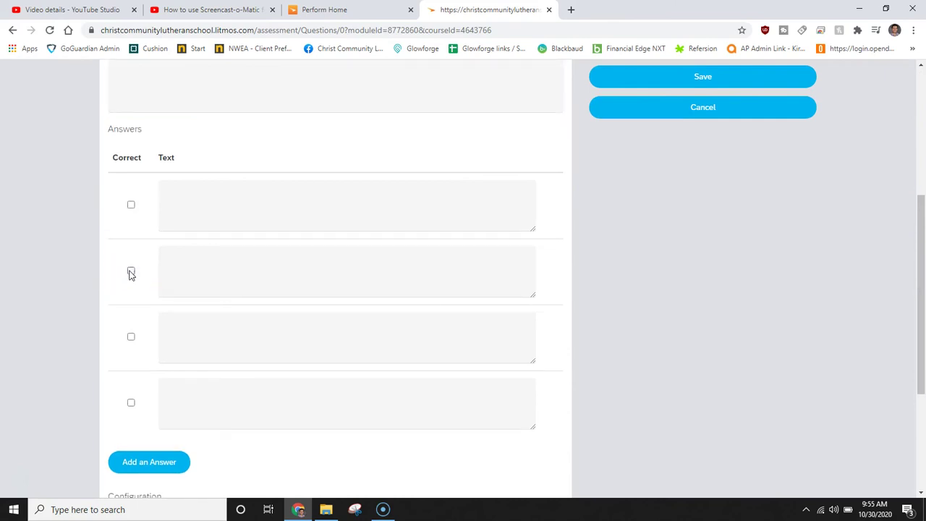
pyautogui.click(131, 273)
pyautogui.click(131, 338)
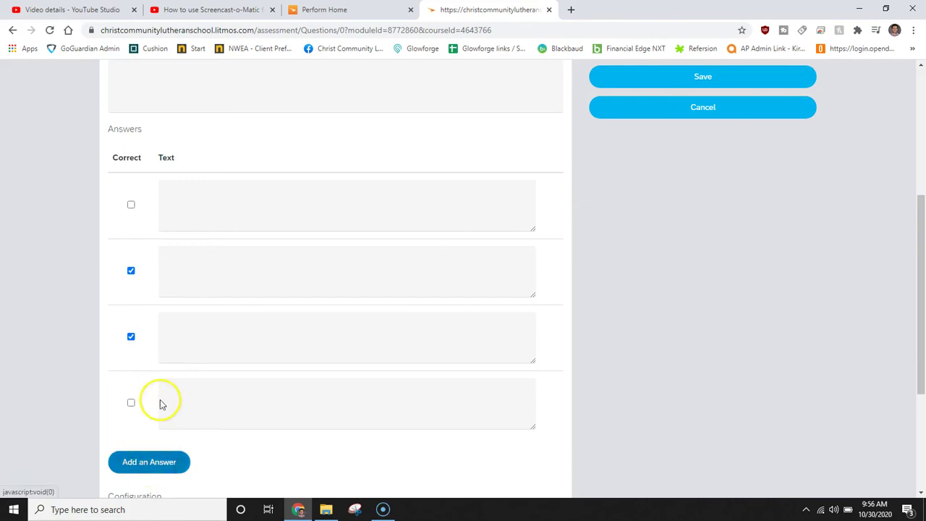
# - Enable feedback information for incorrect answers and save the question with the text "Test"
pyautogui.moveTo(917, 290); pyautogui.dragTo(918, 371)
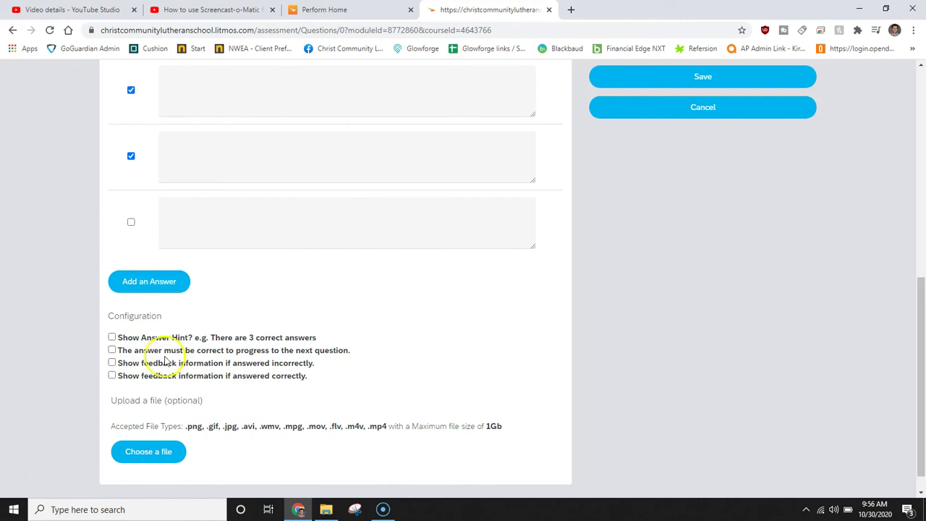
pyautogui.click(111, 363)
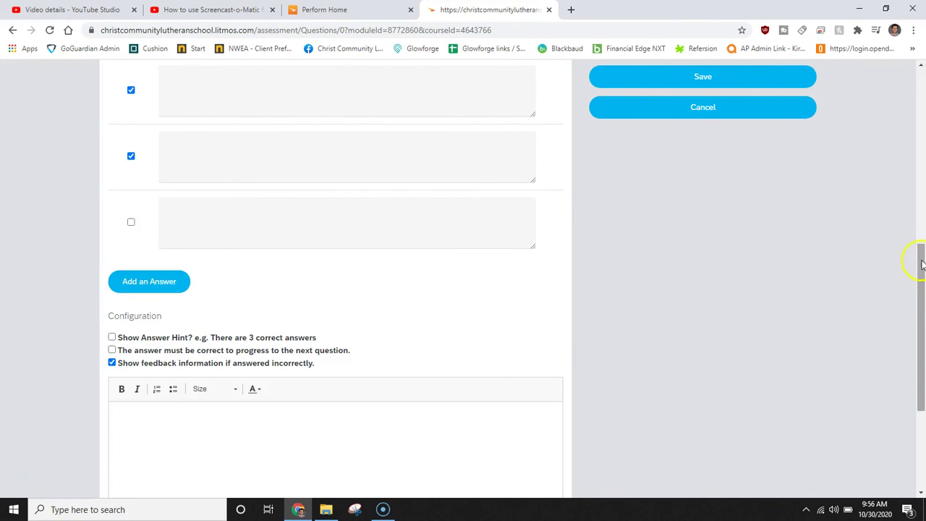
pyautogui.moveTo(919, 263); pyautogui.dragTo(919, 330)
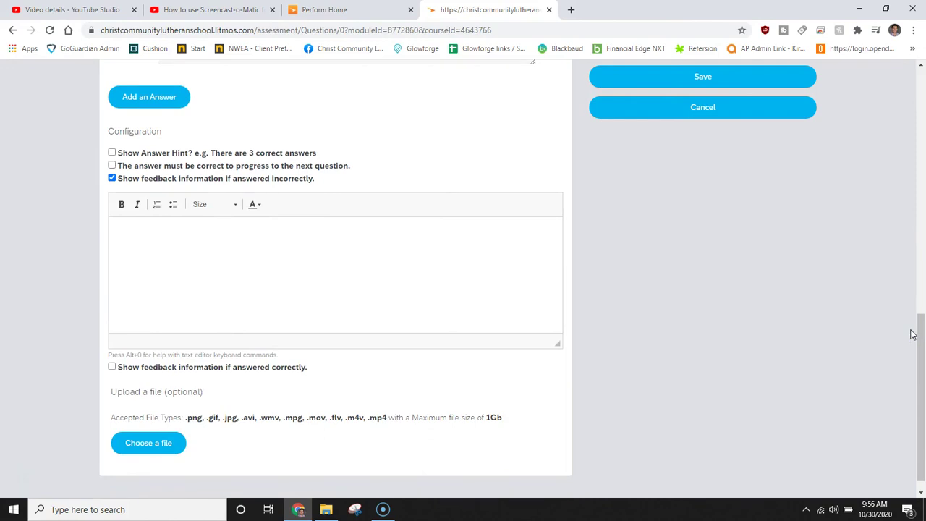
pyautogui.moveTo(913, 335); pyautogui.dragTo(919, 347)
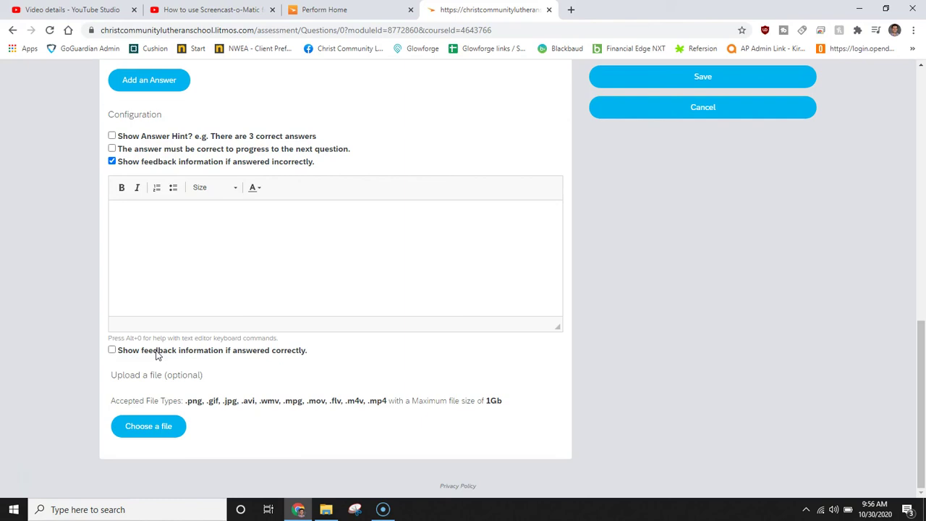
pyautogui.click(152, 427)
pyautogui.moveTo(919, 352); pyautogui.dragTo(917, 98)
pyautogui.click(699, 162)
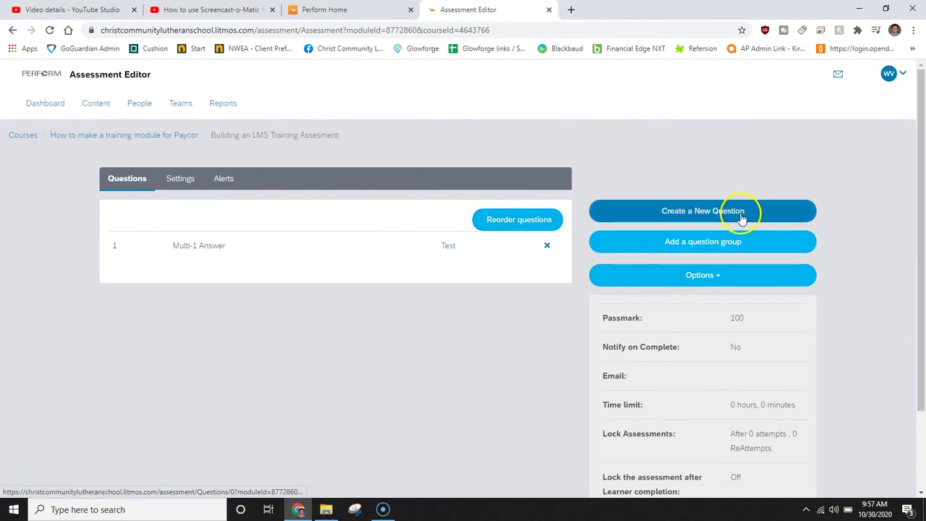
# - Return to the "How to make a training module for Paycor" course and show its module list
pyautogui.click(94, 105)
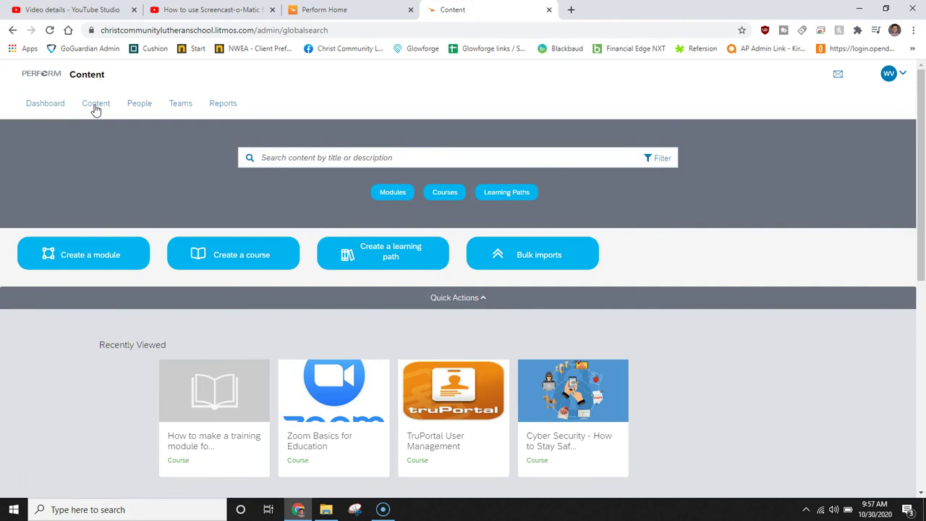
pyautogui.click(212, 439)
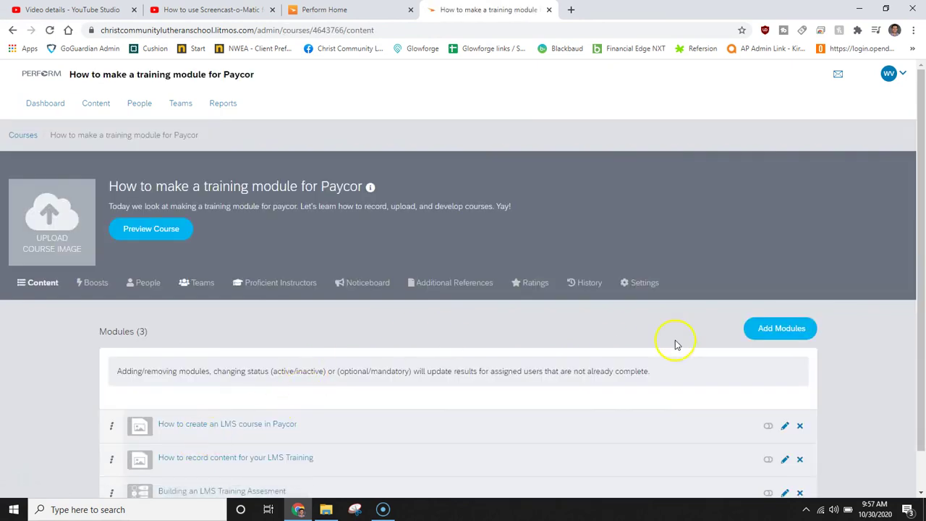
pyautogui.moveTo(924, 145); pyautogui.dragTo(920, 176)
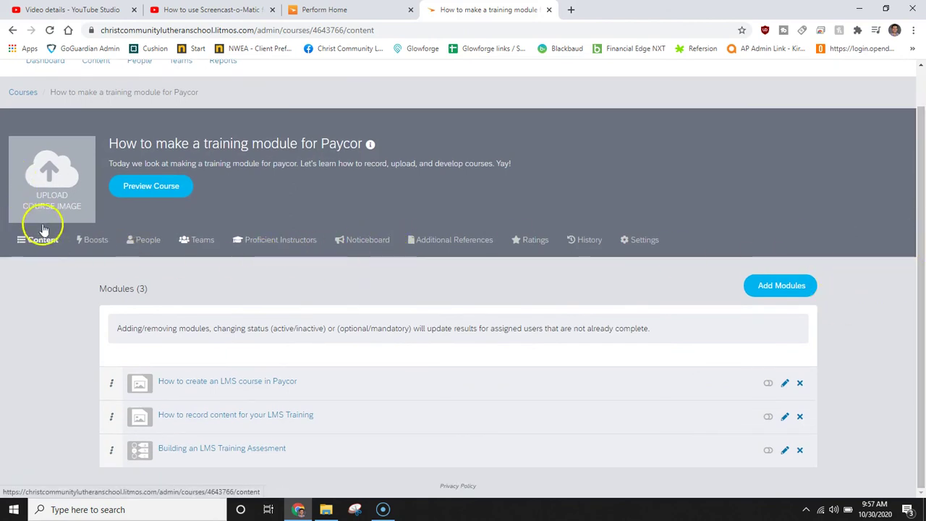
# - Open the course settings from the course image and review the inactivation date, content library and module order options
pyautogui.click(47, 177)
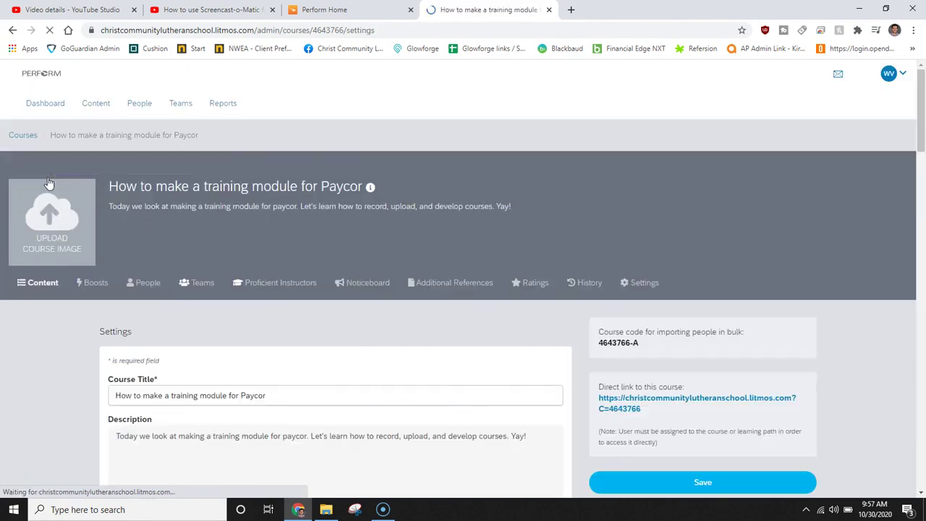
pyautogui.moveTo(916, 103); pyautogui.dragTo(919, 196)
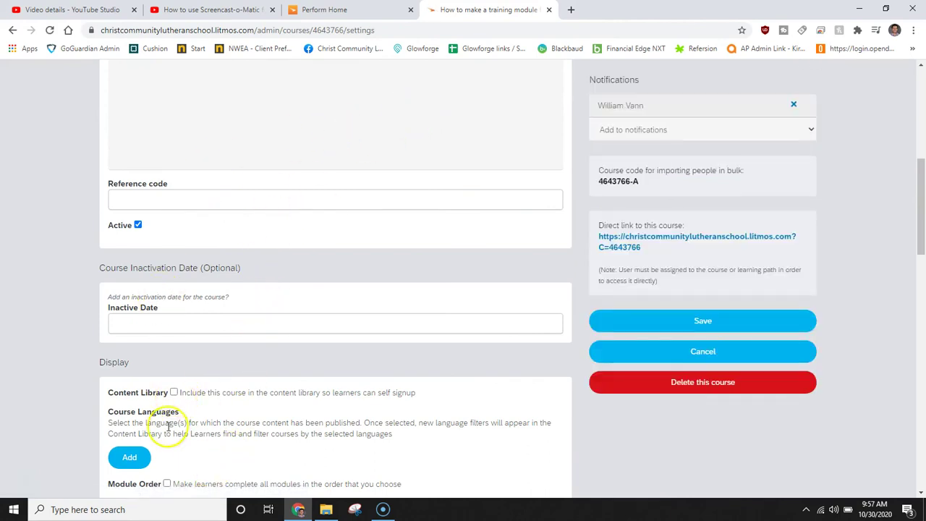
pyautogui.moveTo(916, 181); pyautogui.dragTo(918, 87)
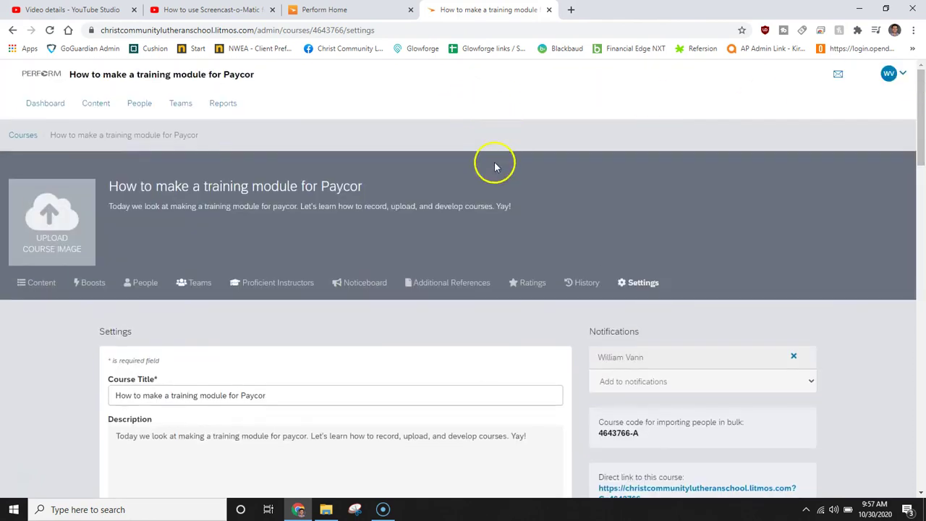